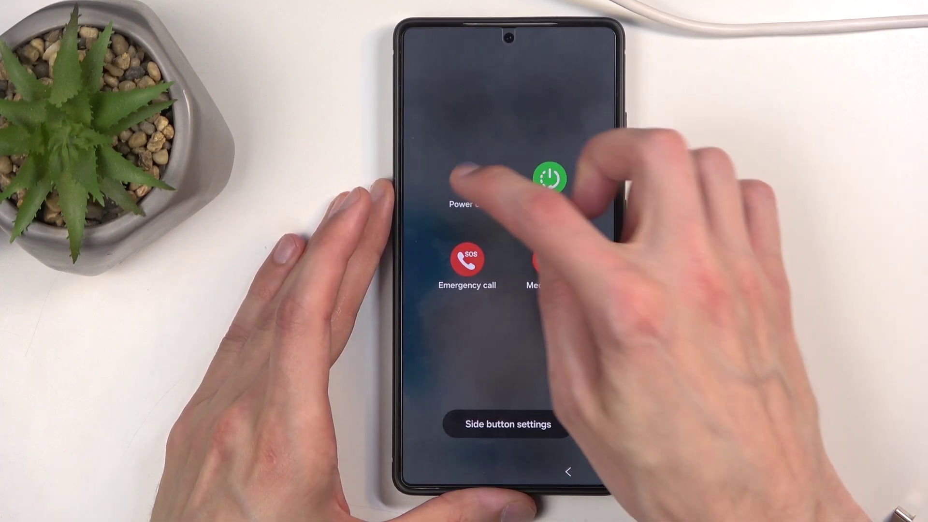
# Power off the Galaxy S25 Ultra from the power menu so the screen goes dark
pyautogui.click(464, 179)
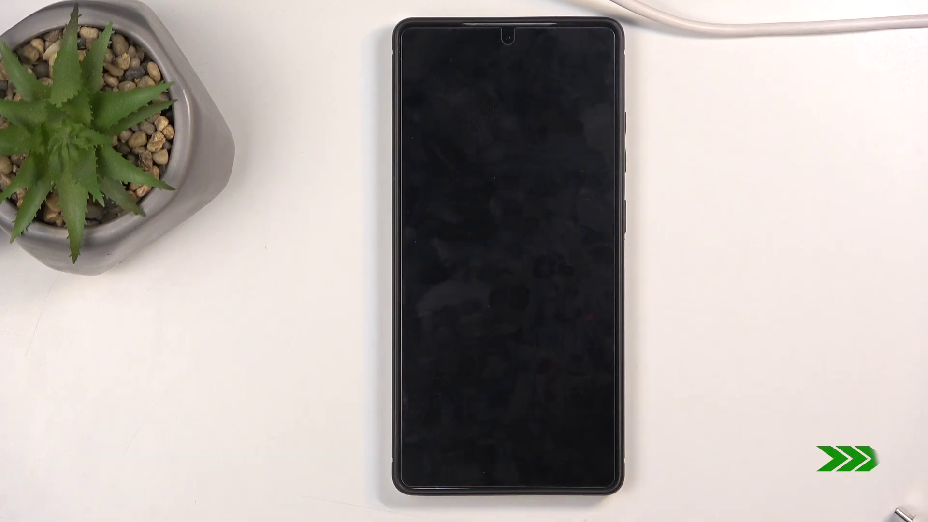